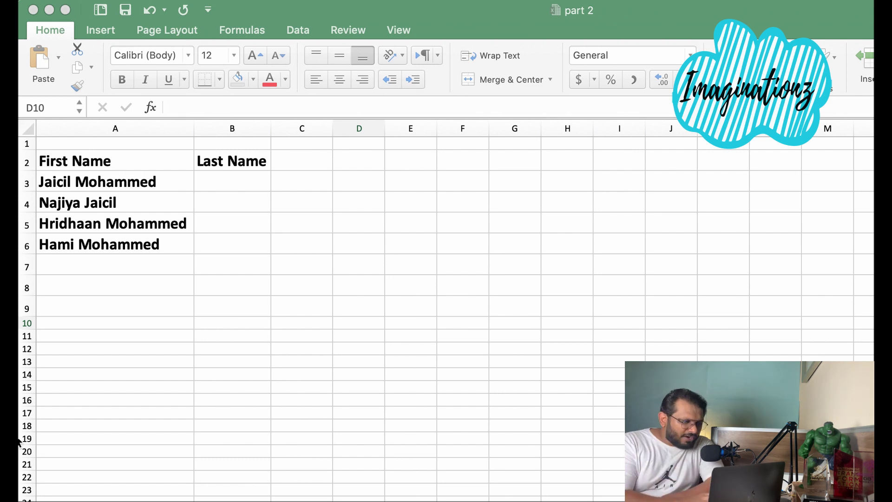
Step: Select the four full names in A3:A6 and launch Text to Columns from the Data tab
click(68, 176)
drag(67, 179, 71, 241)
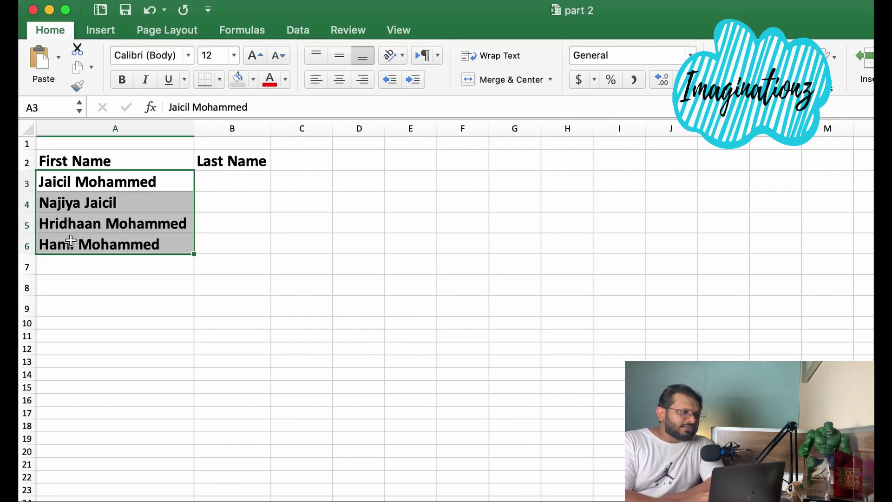
click(297, 30)
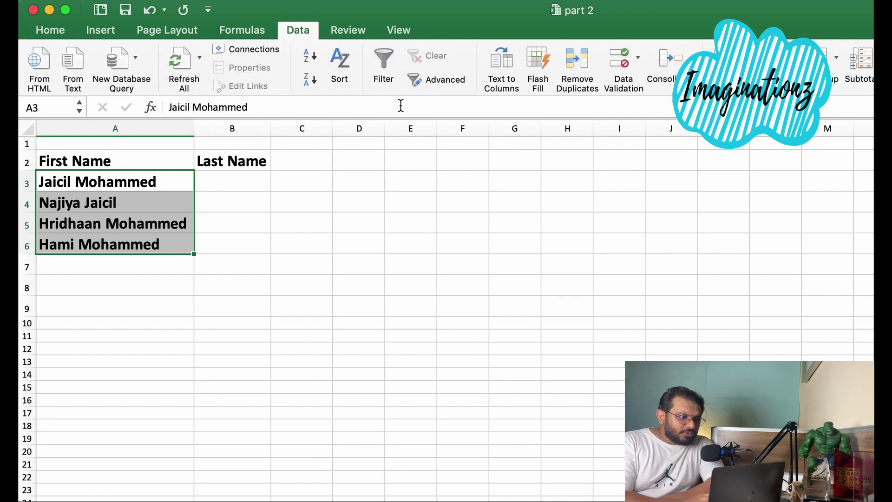
click(500, 88)
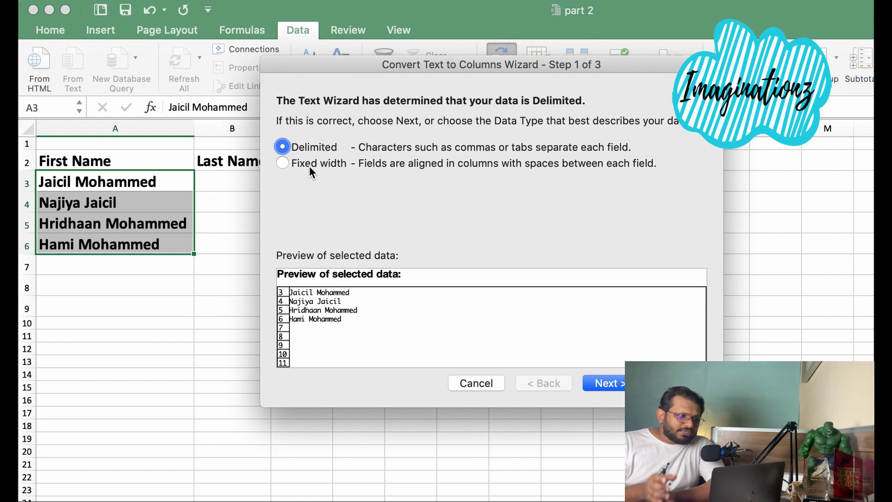
Step: Split the names on a space delimiter into first and last names, then autofit column B
click(603, 383)
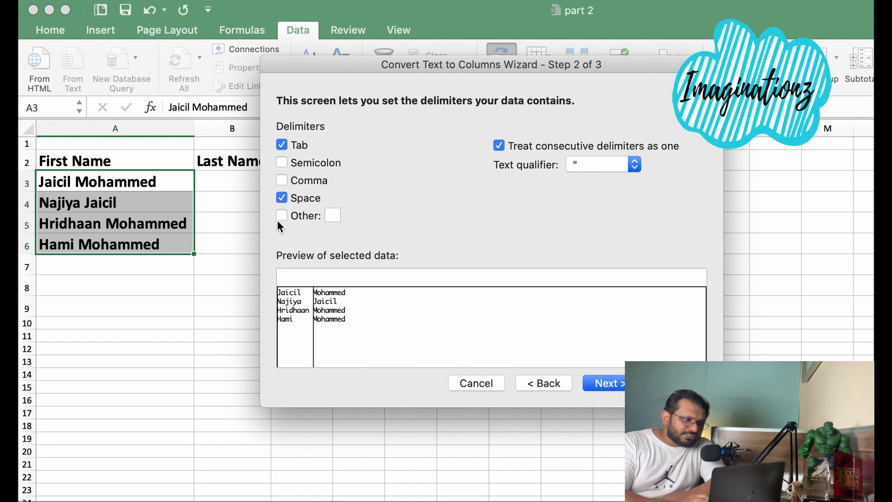
click(281, 218)
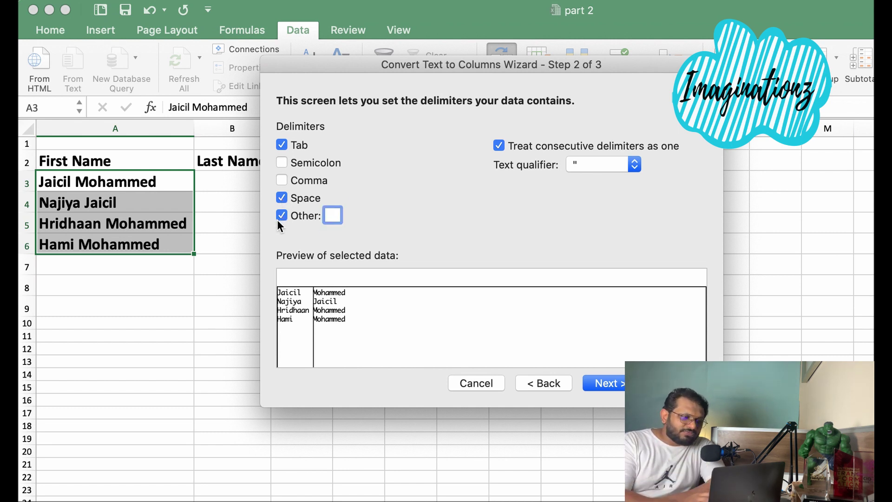
click(281, 217)
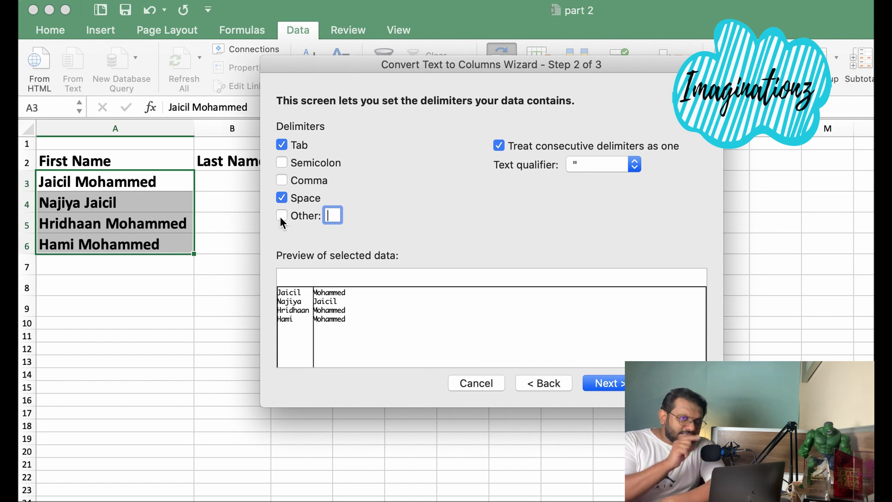
click(615, 383)
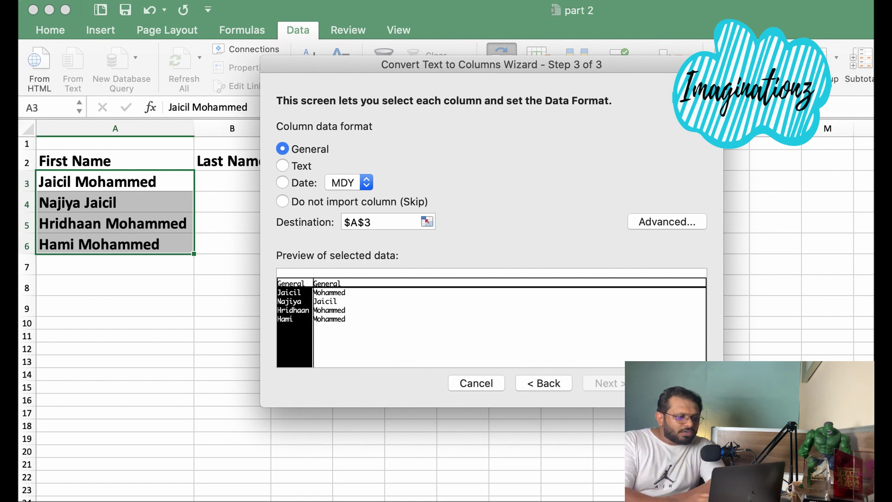
click(660, 384)
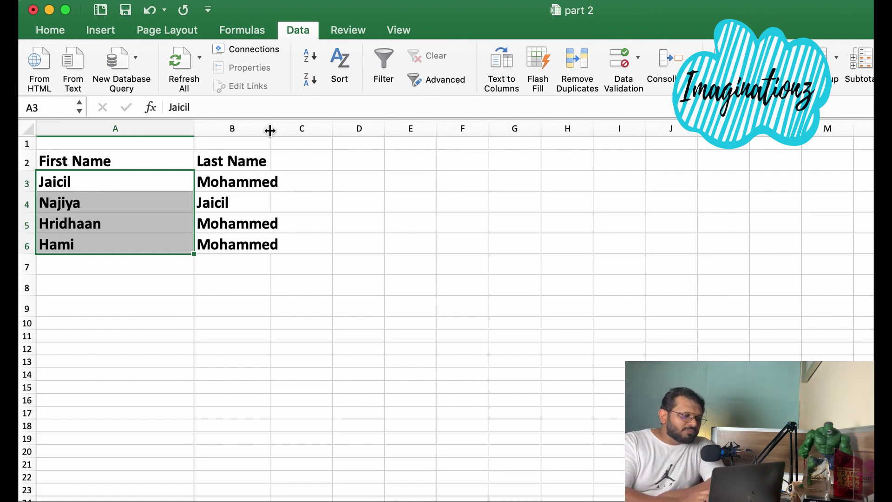
double_click(270, 130)
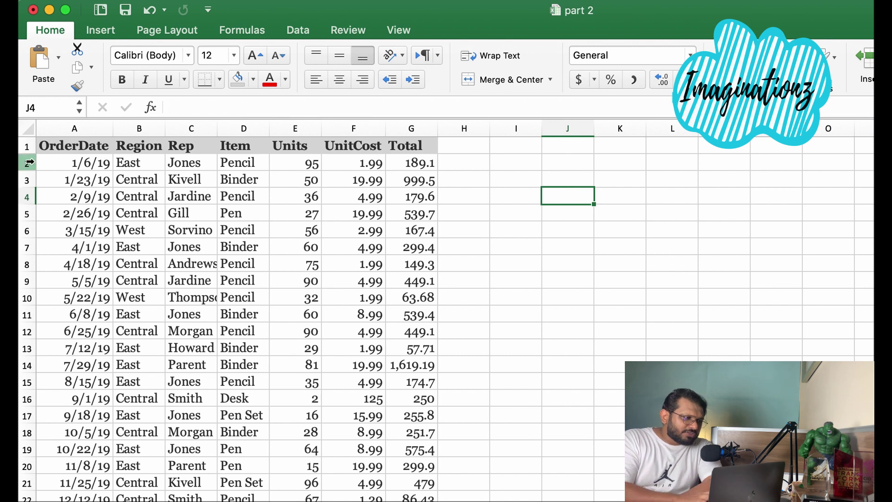
Step: Freeze the sales table's top header row A1:G1 and scroll to confirm it stays fixed
click(49, 145)
drag(87, 145, 399, 150)
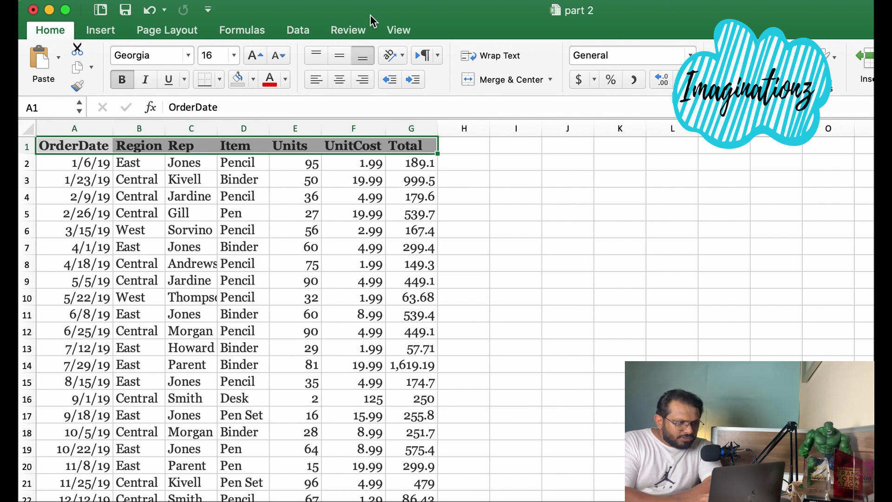
click(398, 30)
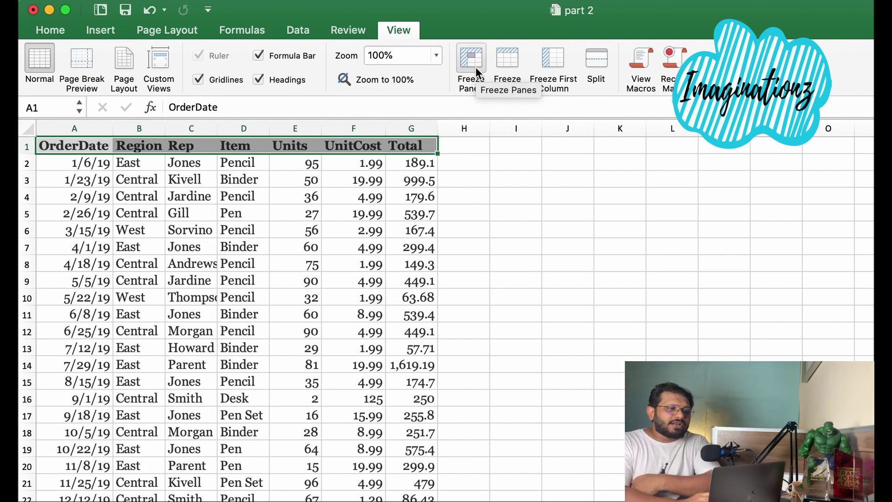
click(508, 65)
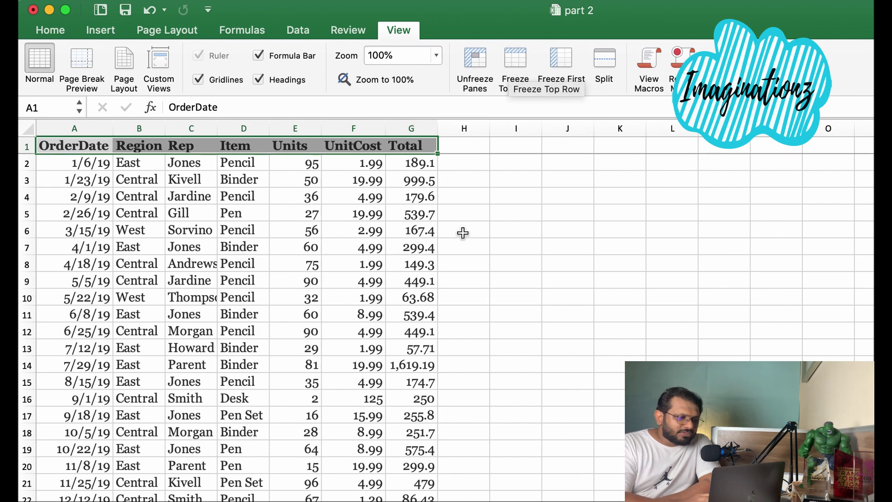
click(467, 261)
scroll(466, 262, down, 1)
scroll(467, 261, down, 7)
scroll(466, 262, down, 11)
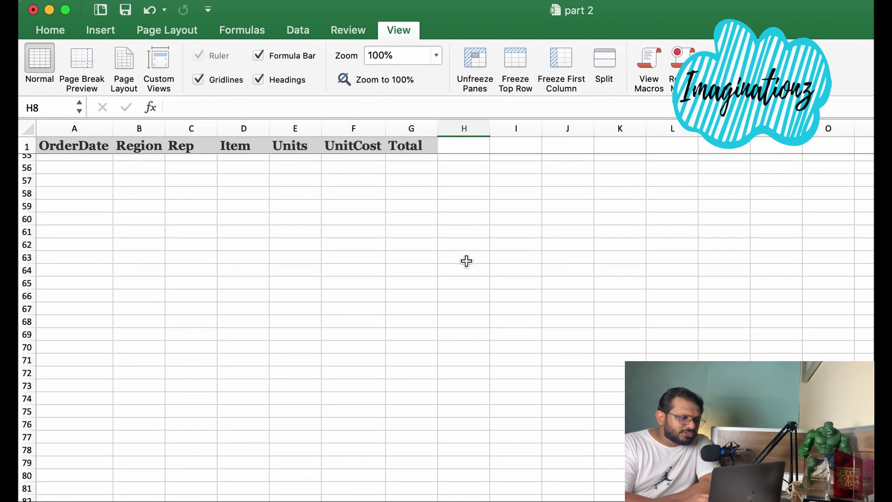
scroll(466, 262, down, 1)
scroll(466, 261, up, 13)
scroll(467, 262, up, 6)
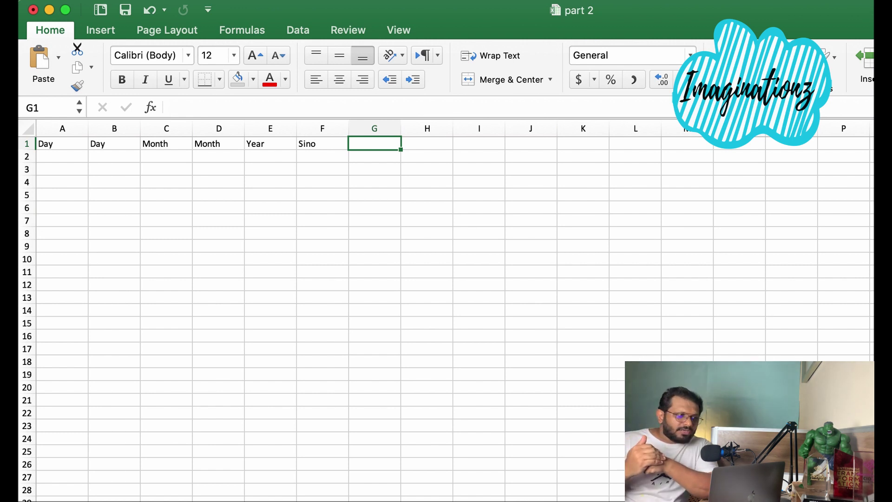
Step: Enter mon in A2 and autofill abbreviated weekdays down to A13
click(60, 161)
text(mon)
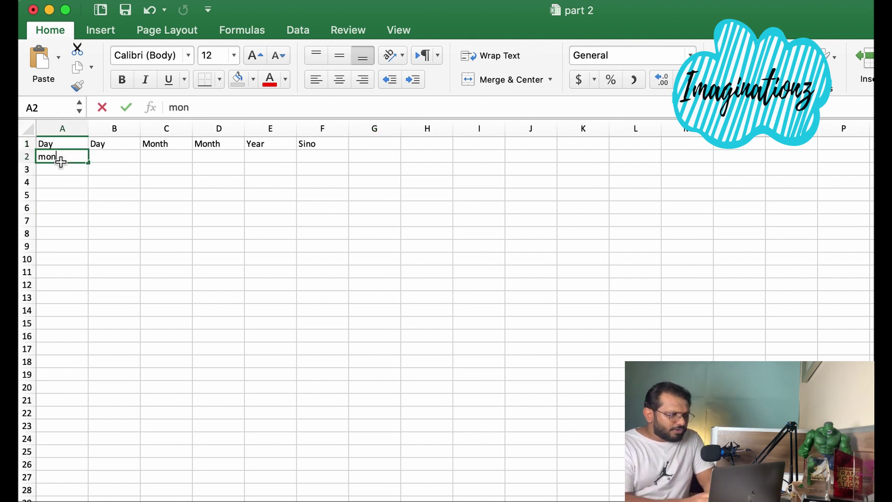
click(77, 207)
click(72, 156)
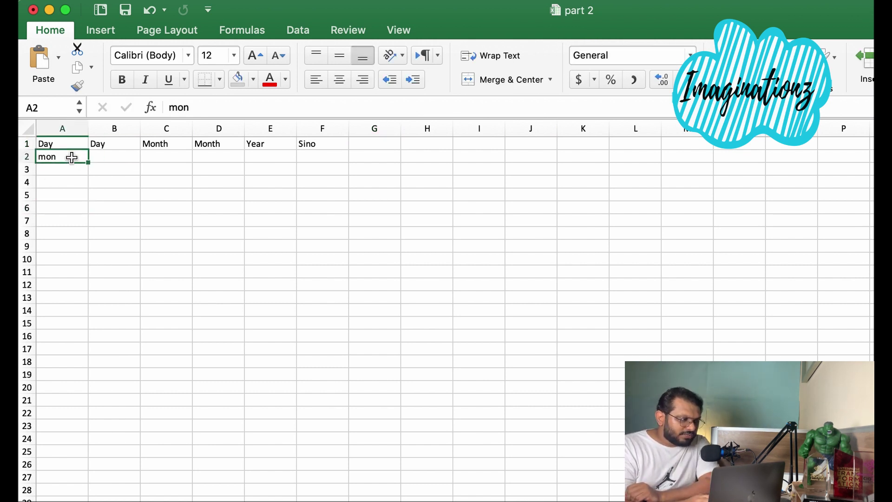
drag(87, 163, 88, 303)
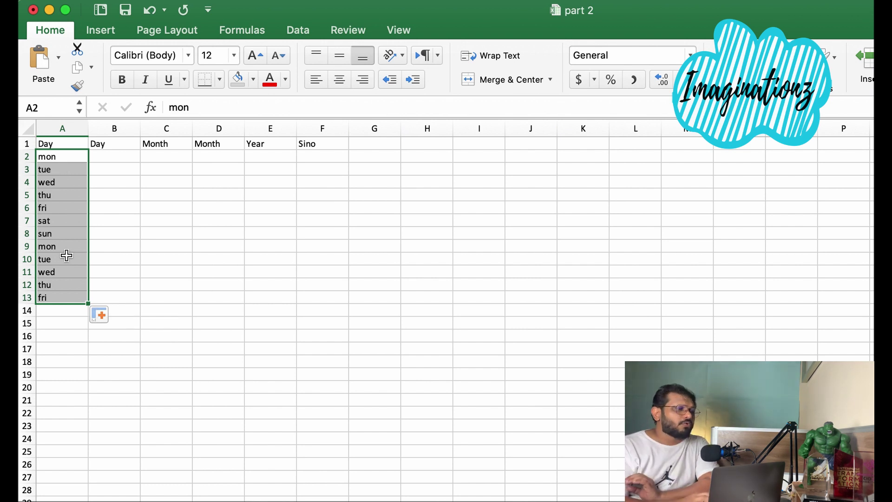
Step: Enter Sunday in B2 and autofill full weekday names down to B21
click(98, 159)
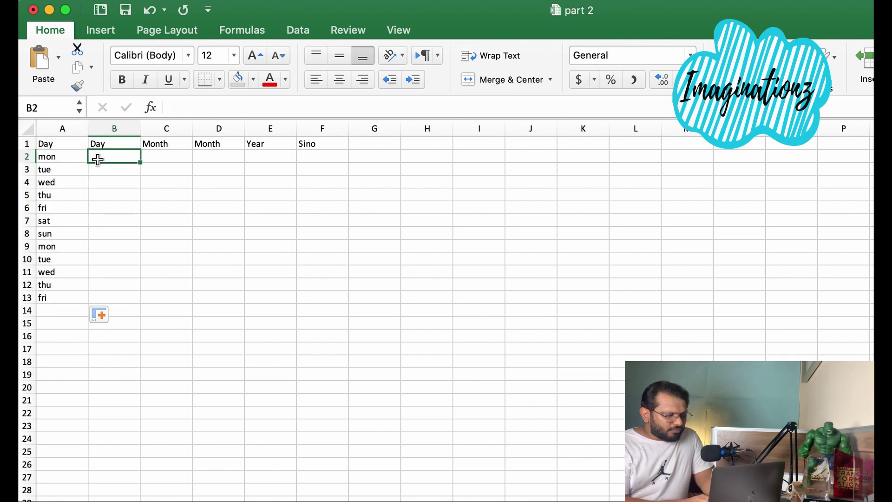
text(Sunday)
click(110, 181)
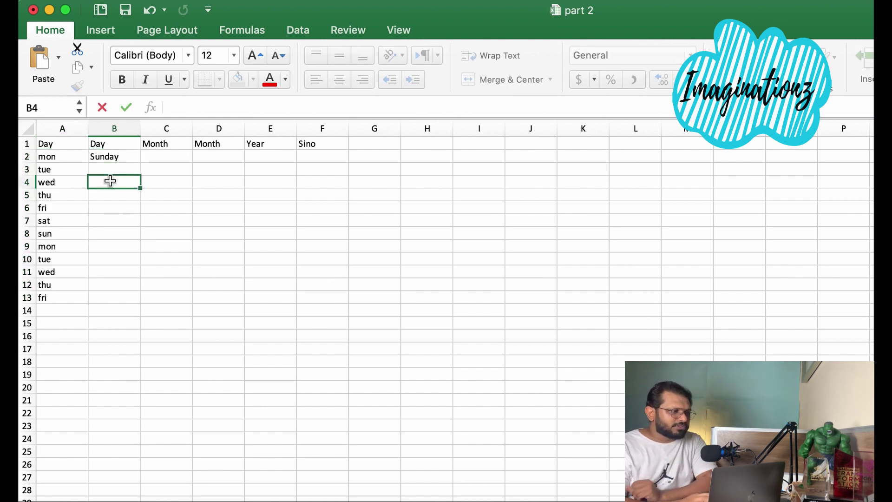
click(117, 157)
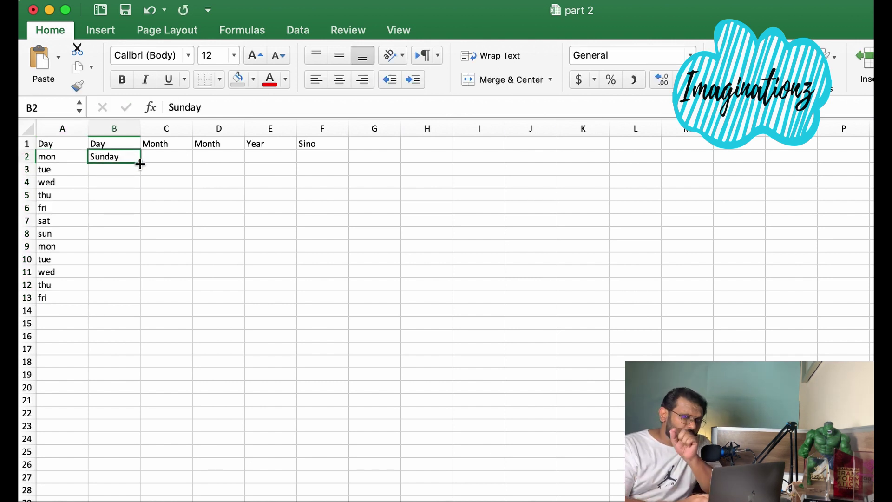
drag(140, 164, 160, 402)
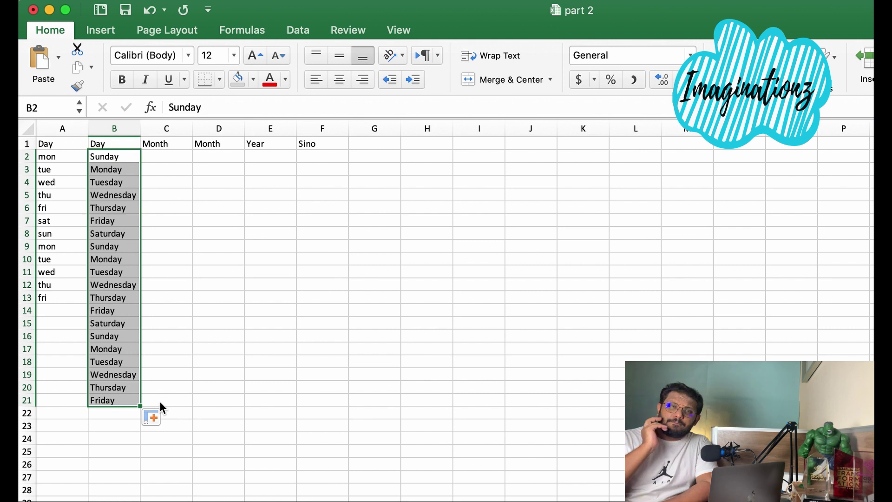
Step: Enter Jan in C2 and autofill month abbreviations Jan through Dec down column C
click(162, 161)
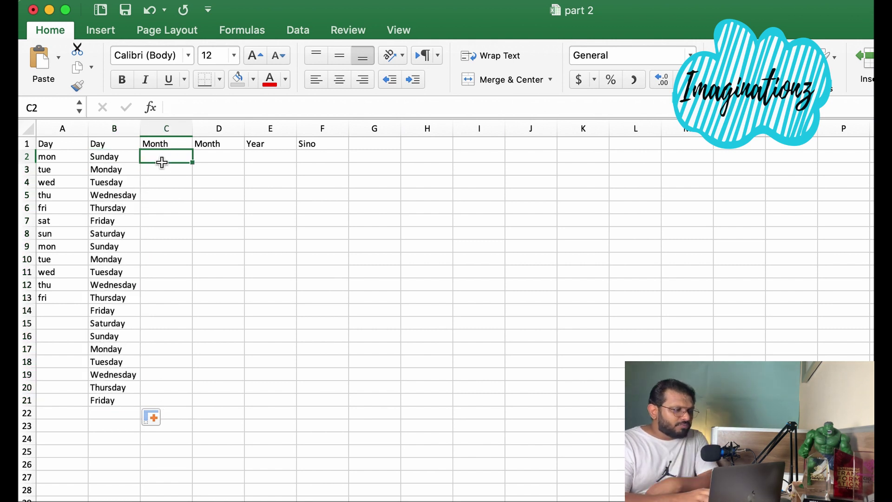
text(Jan)
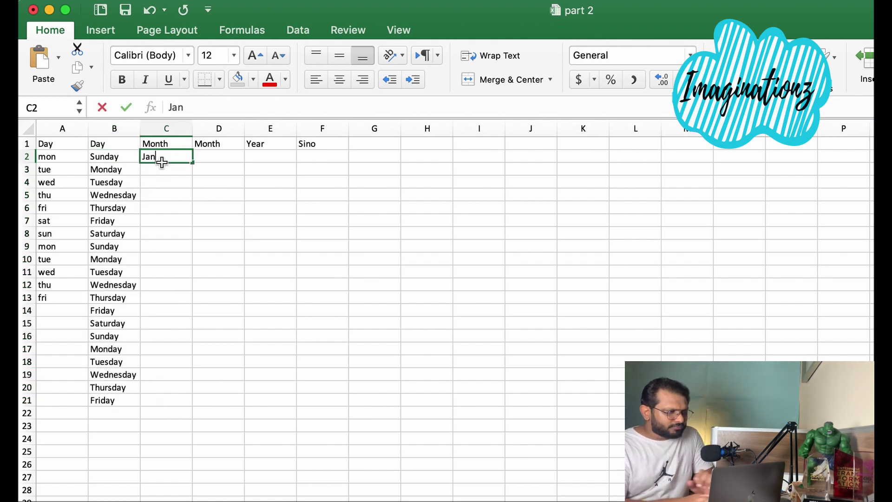
click(189, 241)
click(176, 167)
click(177, 156)
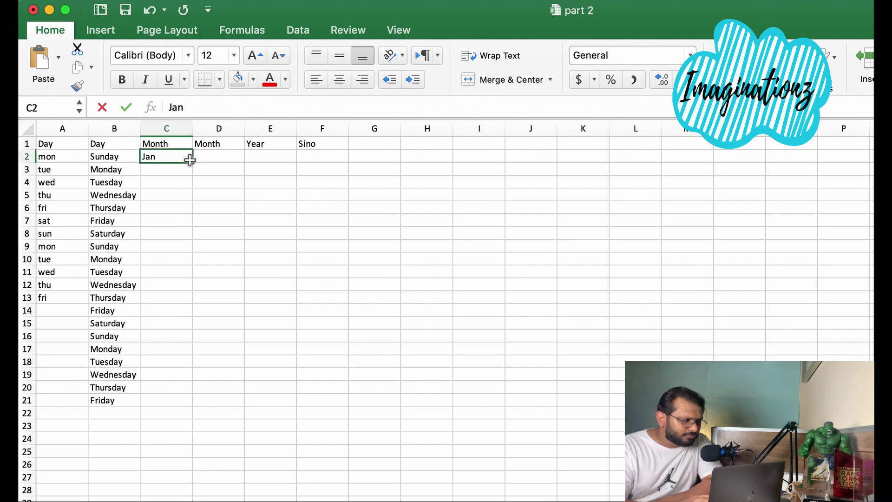
drag(190, 160, 193, 301)
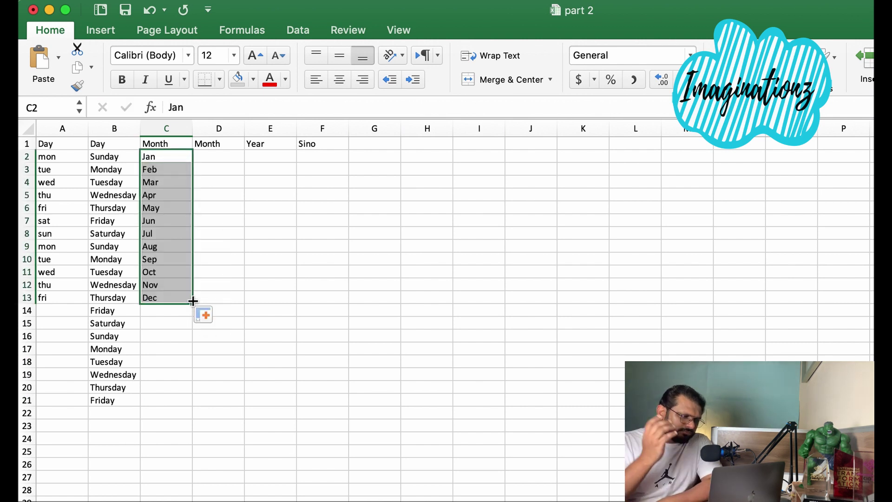
Step: Enter December in D2 and autofill month names down to D17
click(213, 153)
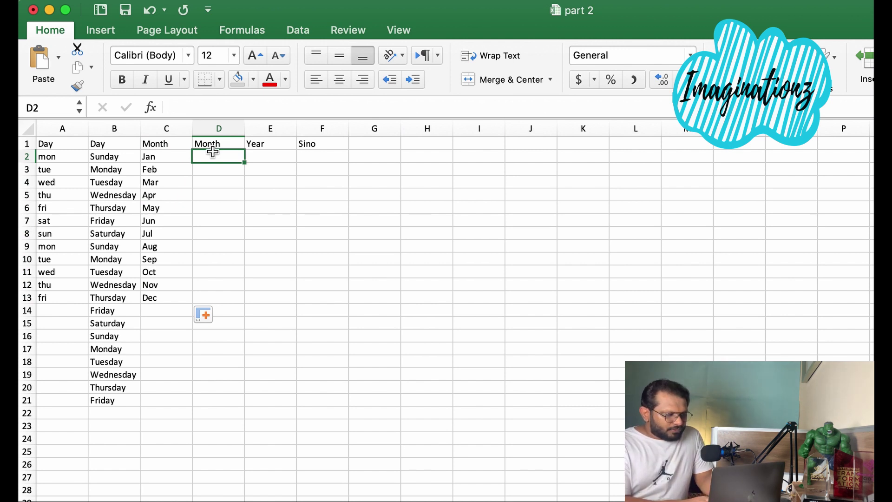
text(Dec)
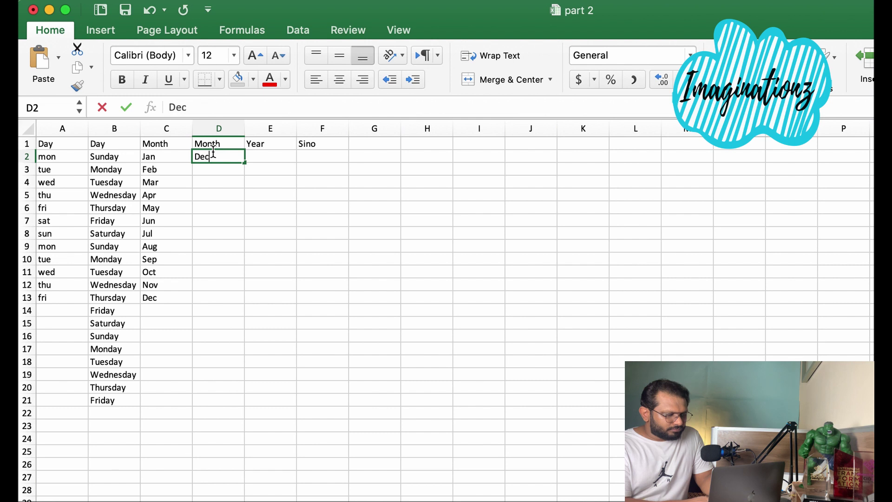
text(ember)
click(263, 222)
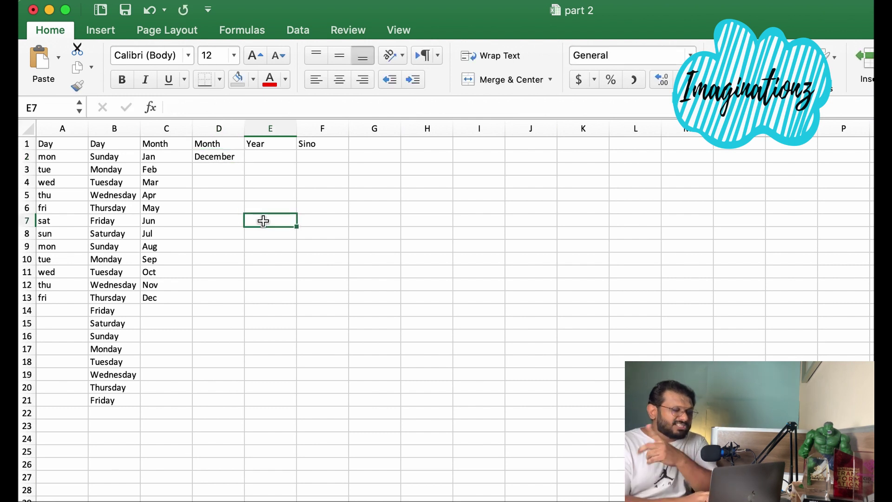
click(234, 160)
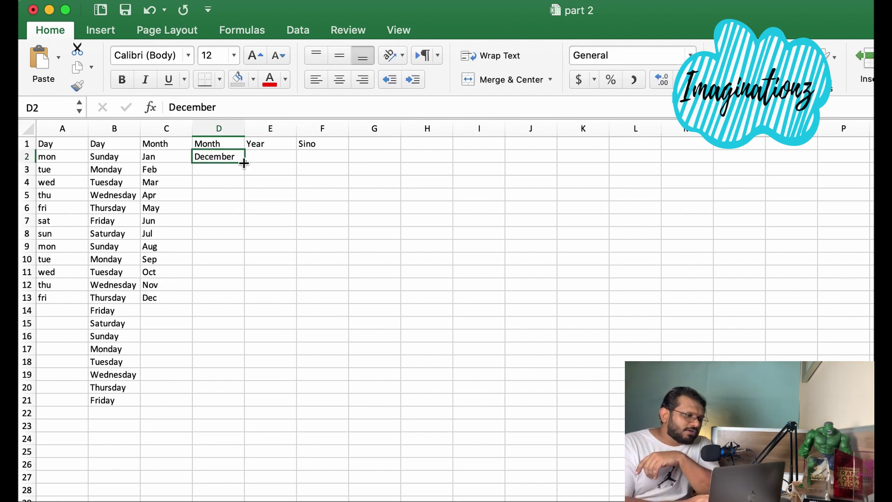
drag(244, 163, 244, 358)
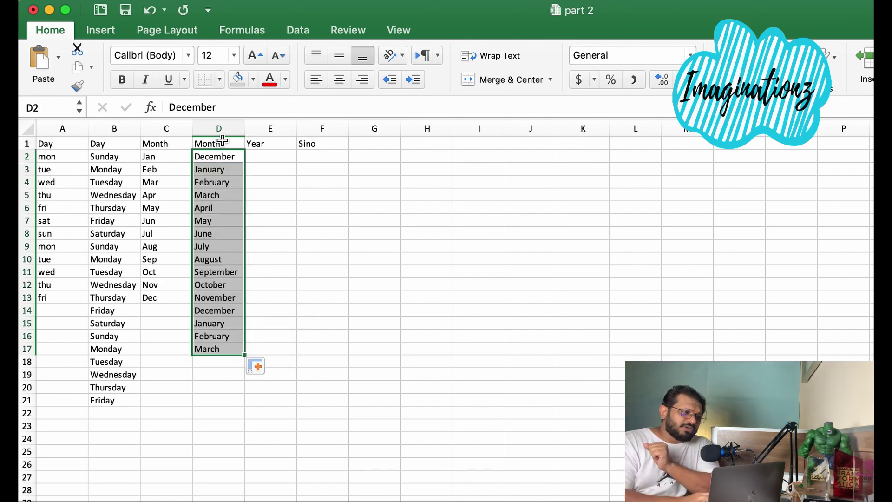
Step: Enter 2020 in E2 and copy it down into E3
click(281, 153)
text(2020)
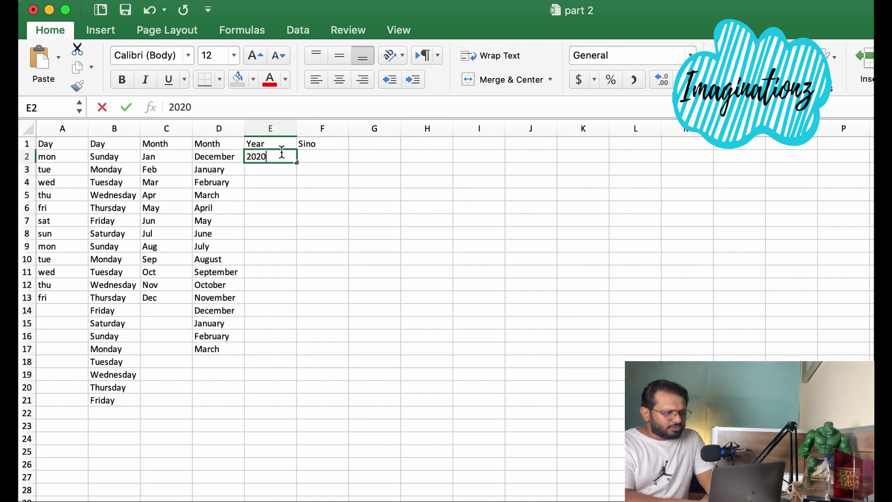
key(Return)
click(293, 182)
click(276, 158)
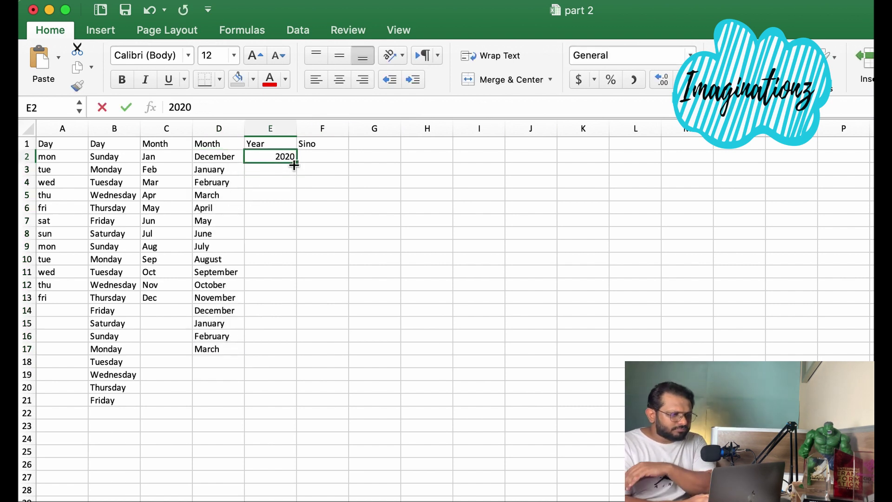
drag(294, 165, 291, 178)
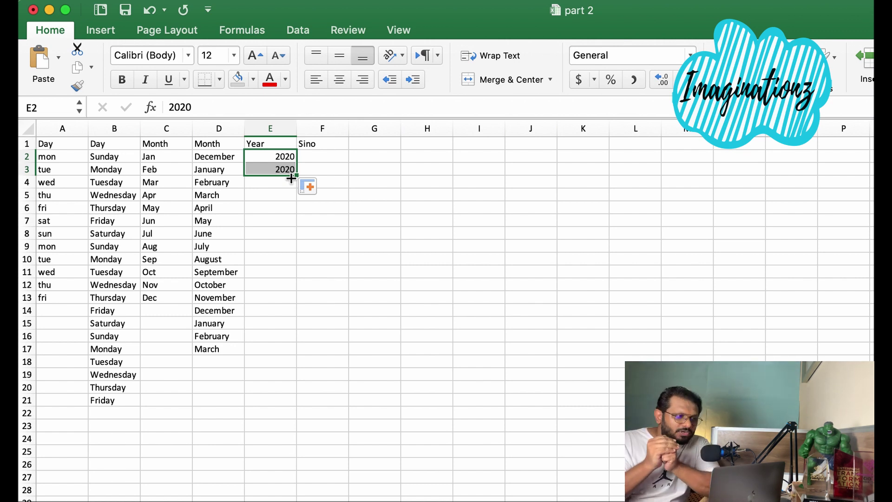
Step: Change E3 to 2021 and fill the year series down to 2040 in E22
click(282, 168)
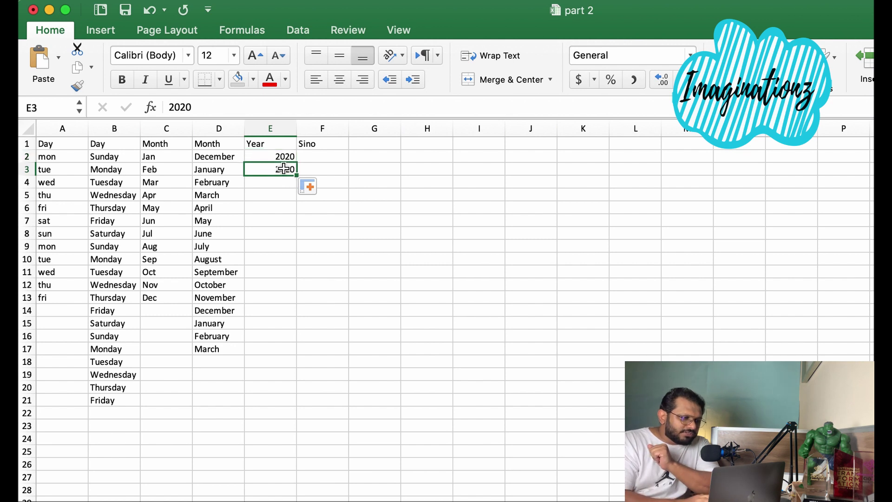
click(188, 107)
key(BackSpace)
text(1)
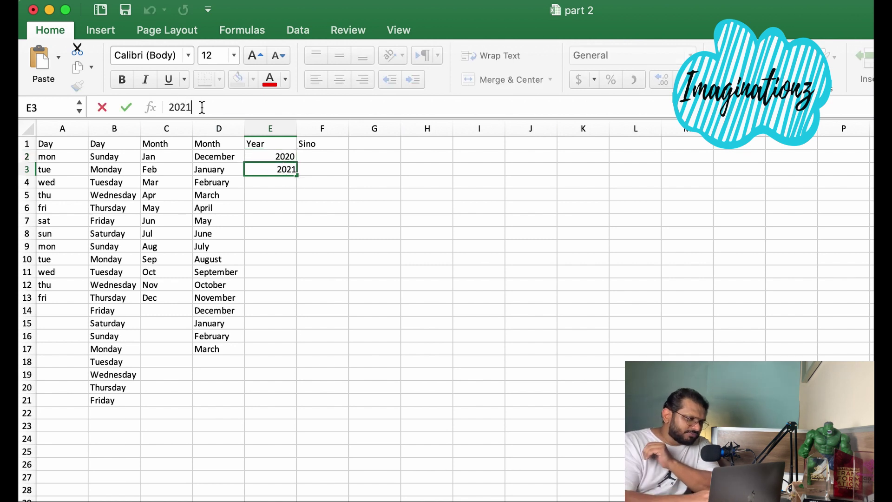
click(322, 325)
drag(285, 157, 285, 173)
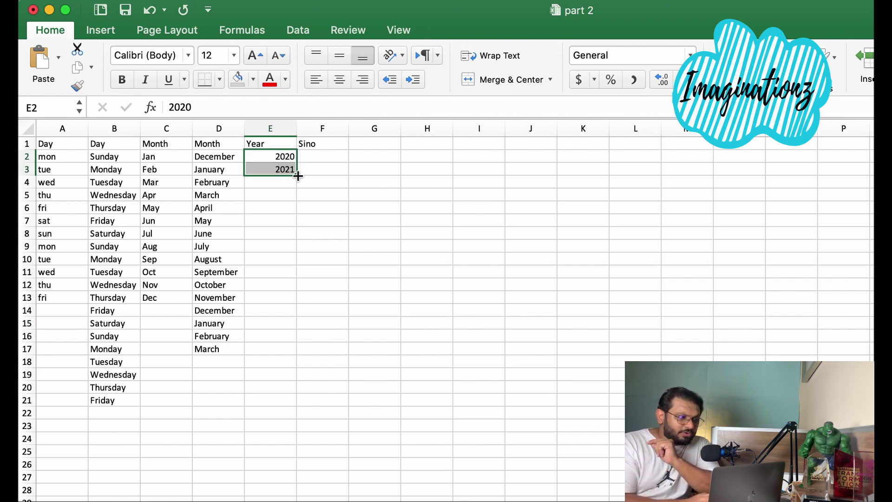
drag(298, 175, 308, 419)
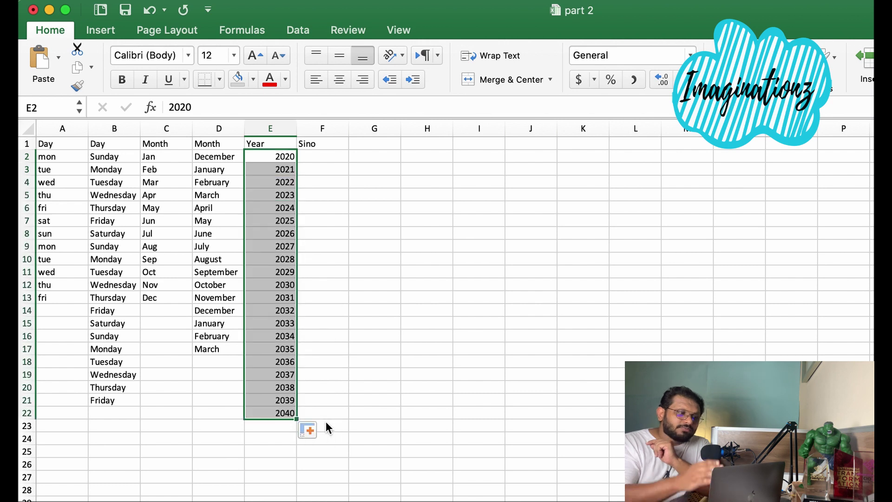
Step: Enter 1 and 2 in F2:F3 and fill serial numbers down to 21 in row 22
click(320, 158)
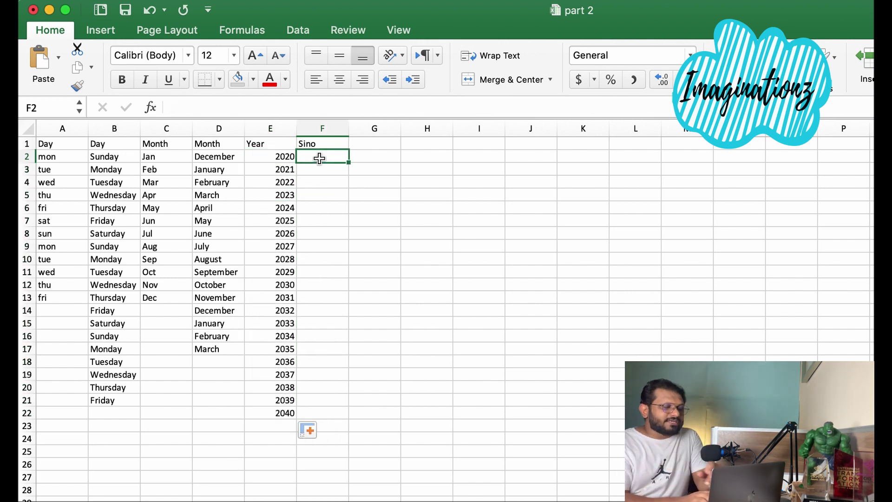
text(1)
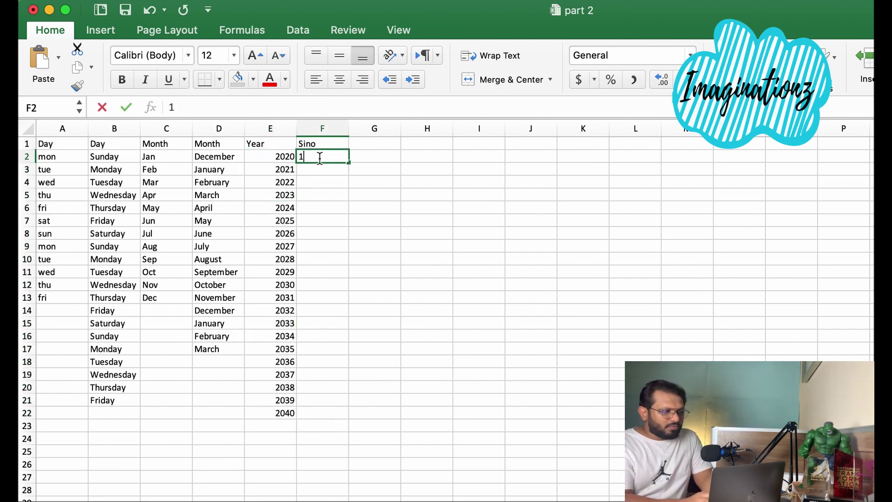
key(Return)
text(2)
key(Return)
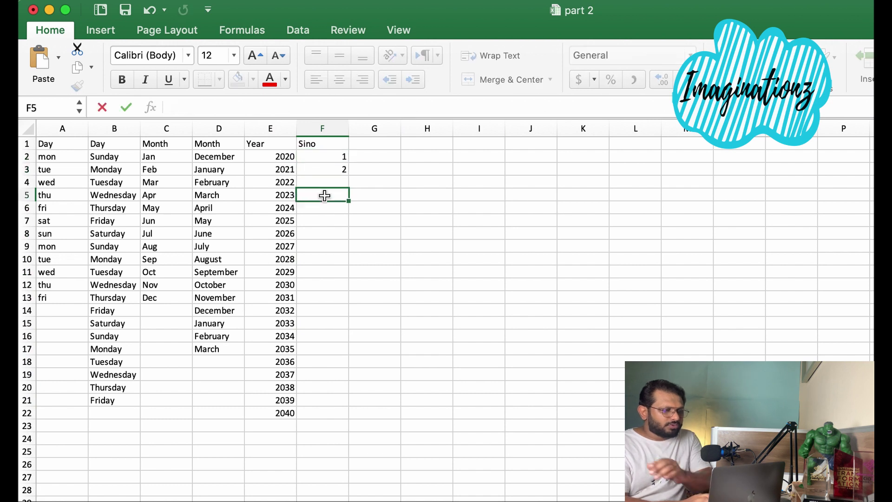
drag(332, 157, 335, 169)
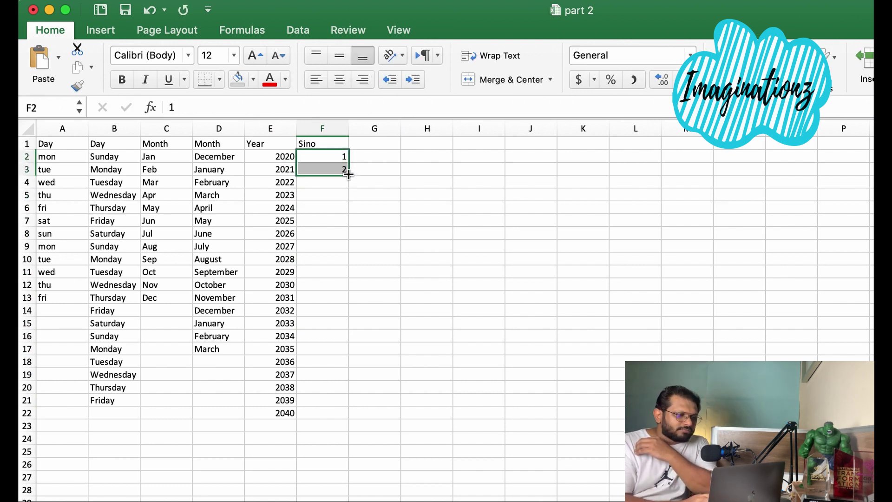
double_click(349, 174)
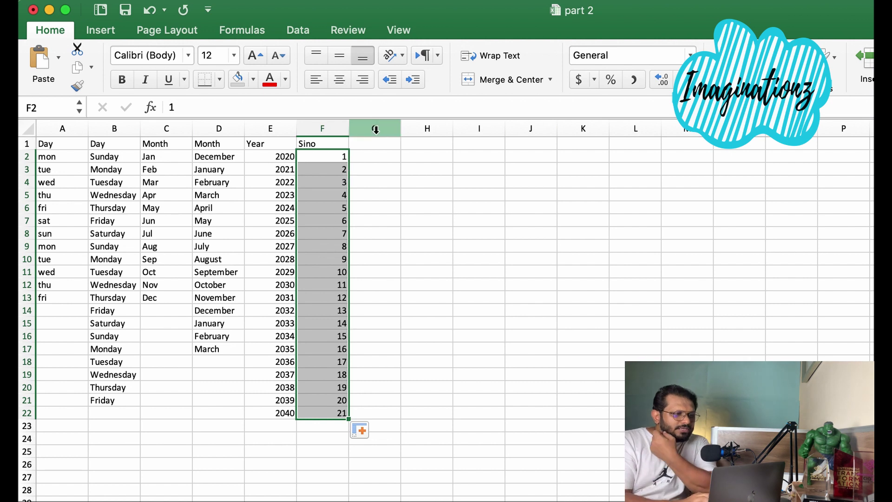
click(370, 149)
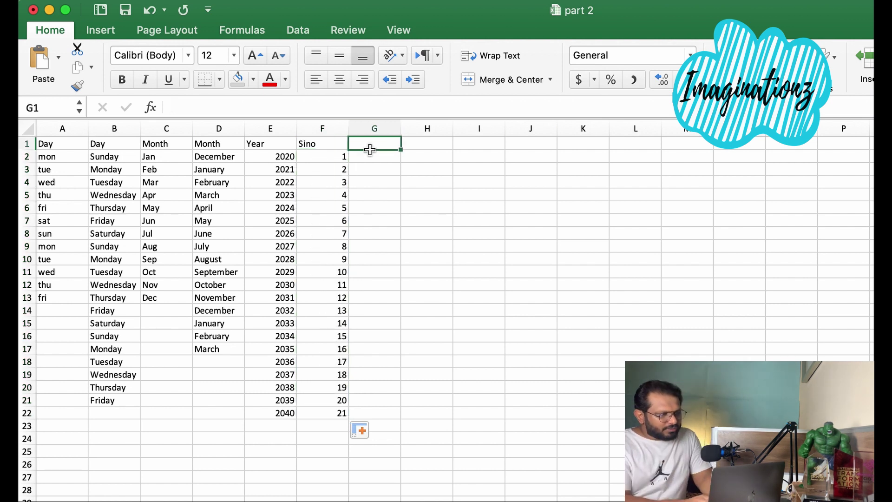
Step: Type the heading DATE in cell G1
text(Da)
key(BackSpace)
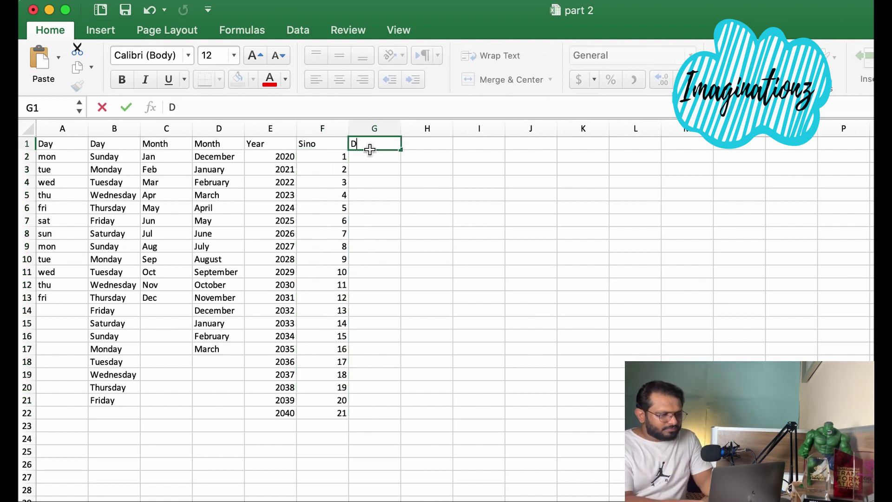
text(ATE)
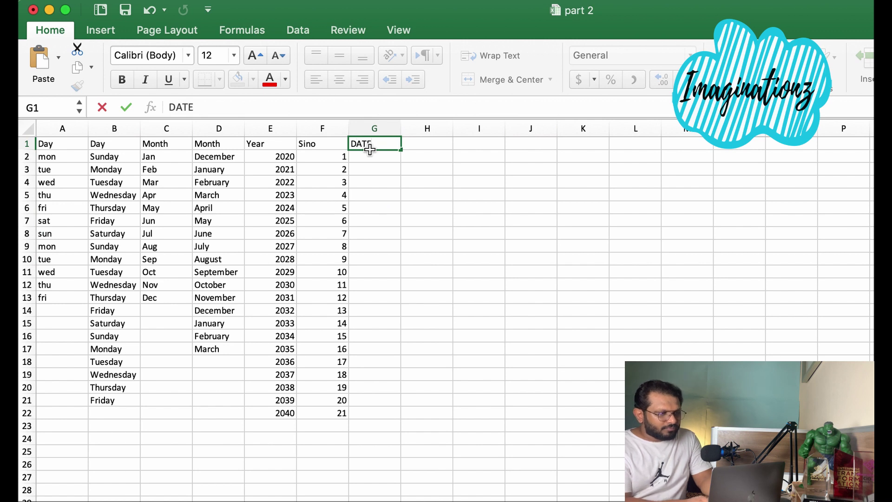
click(408, 195)
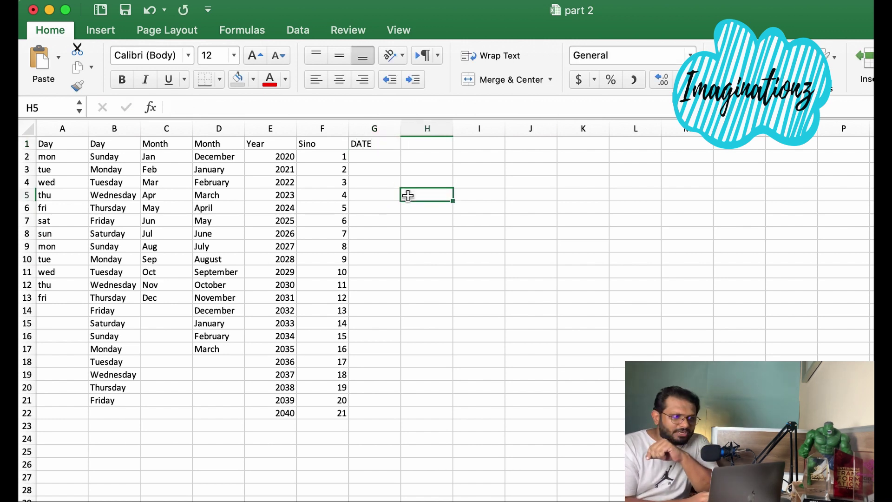
Step: Enter 26 april in G2 and fill daily dates down to 17-May in G23
click(361, 154)
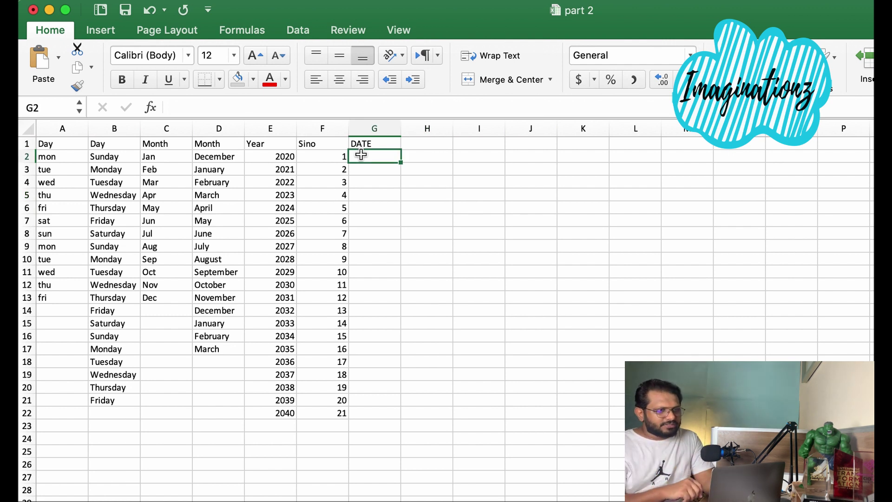
text(26 apri)
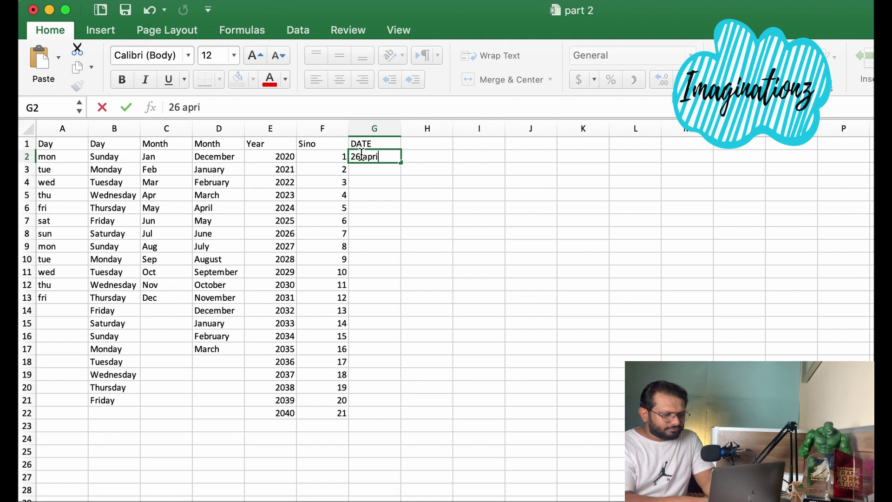
text(l)
click(397, 232)
click(393, 160)
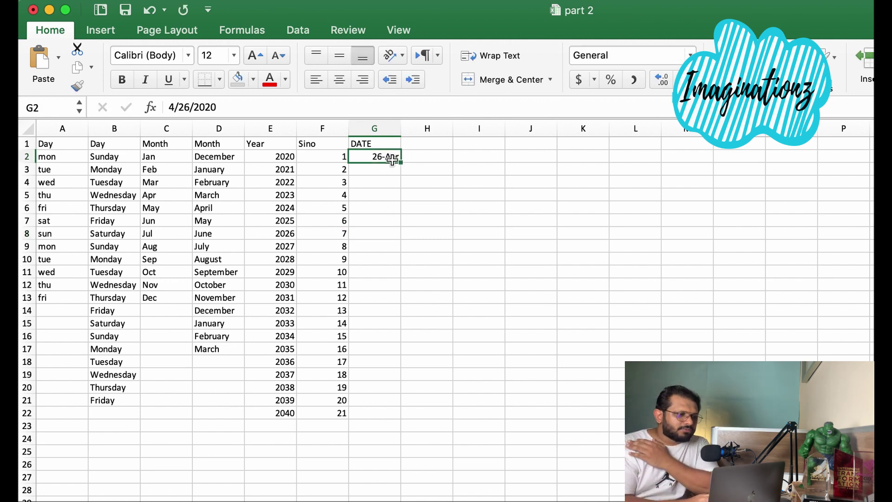
drag(400, 162, 394, 429)
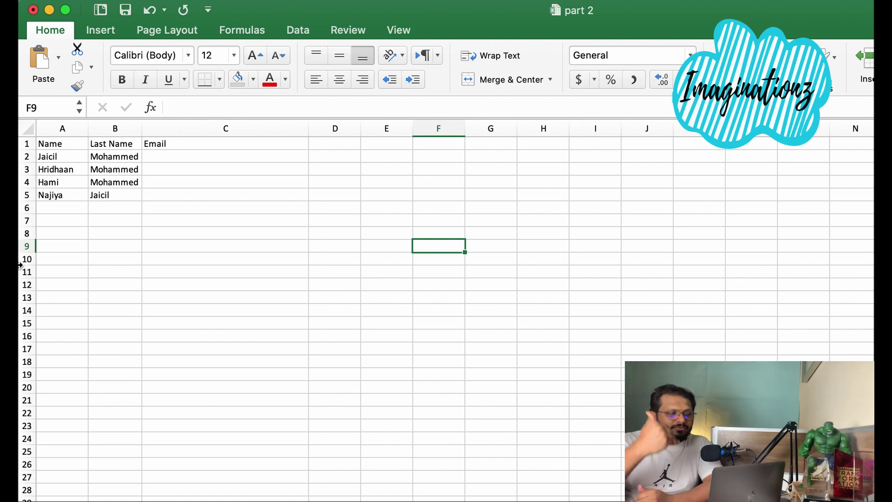
Step: Enter the first person's email address in C2, then bring up the Data tab
click(153, 157)
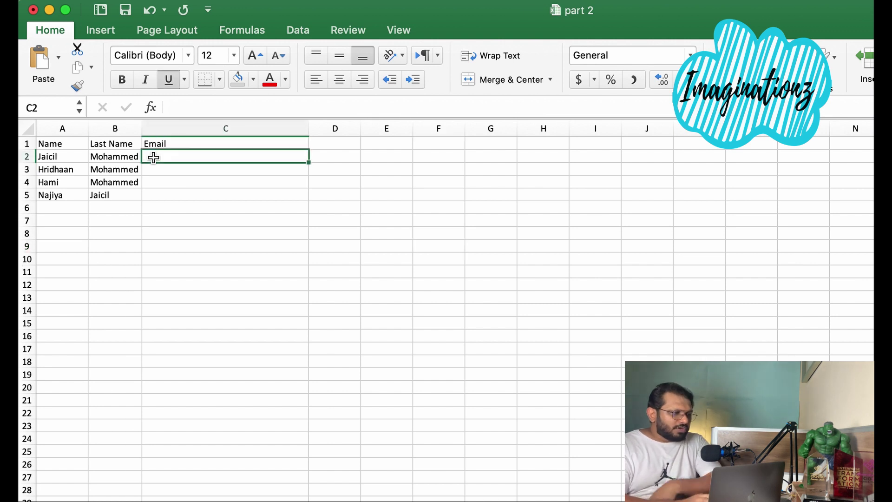
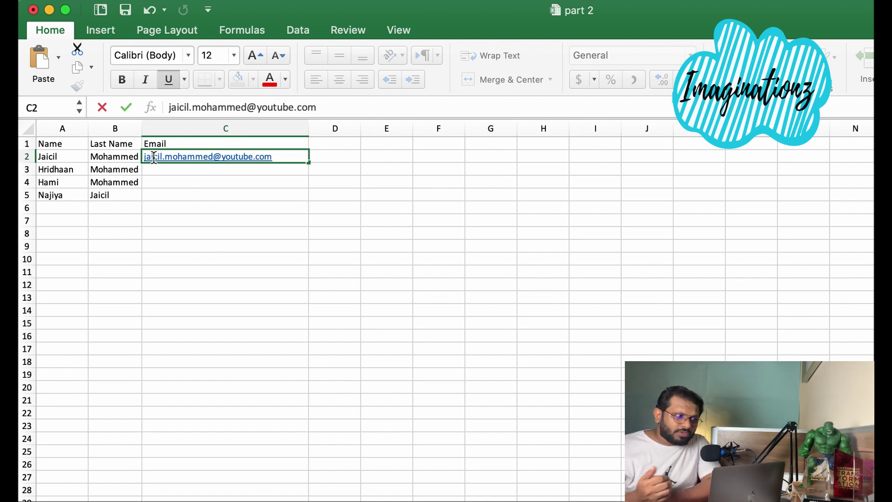
click(190, 186)
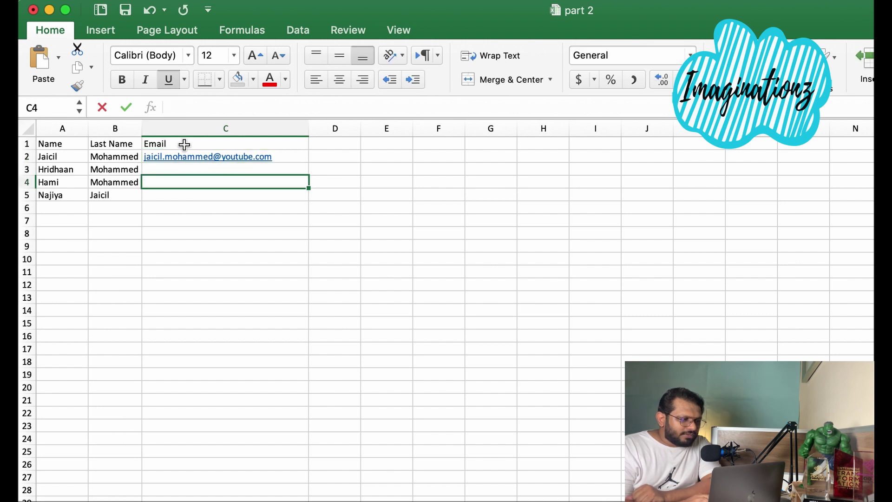
click(348, 30)
click(297, 32)
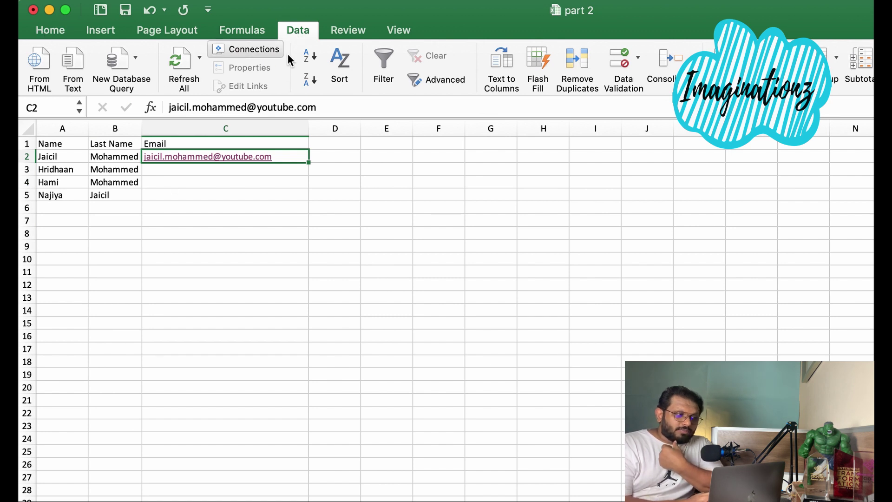
Step: Flash Fill the email addresses into C3 through C5
click(532, 64)
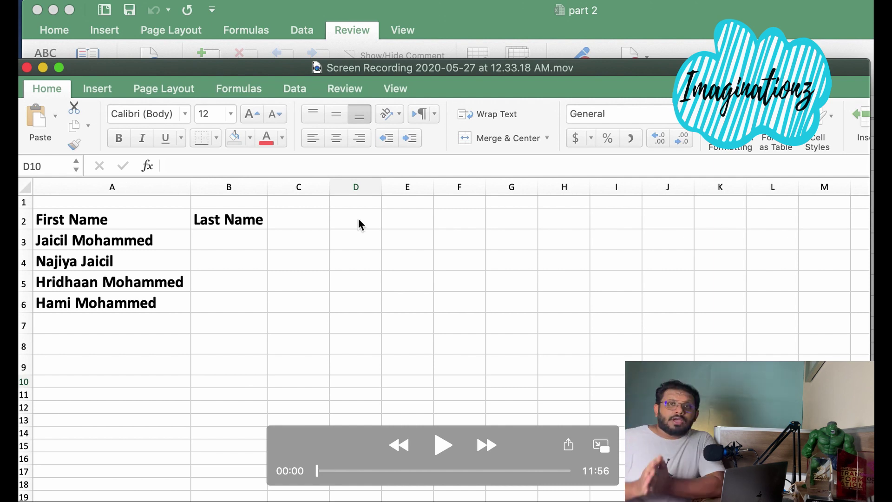
Step: Minimize the QuickTime recording so the Excel sheet of first and last names shows
click(42, 68)
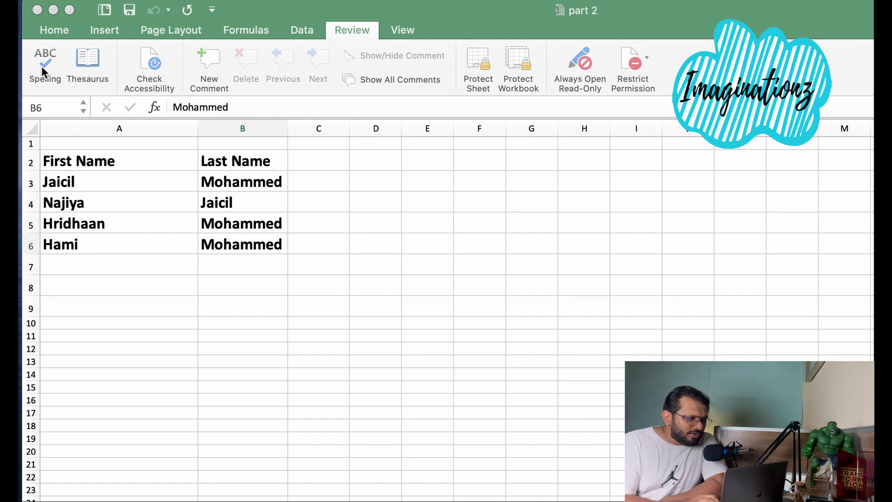
Step: Bring Excel forward and open Review > Protect Sheet with empty password fields
click(37, 25)
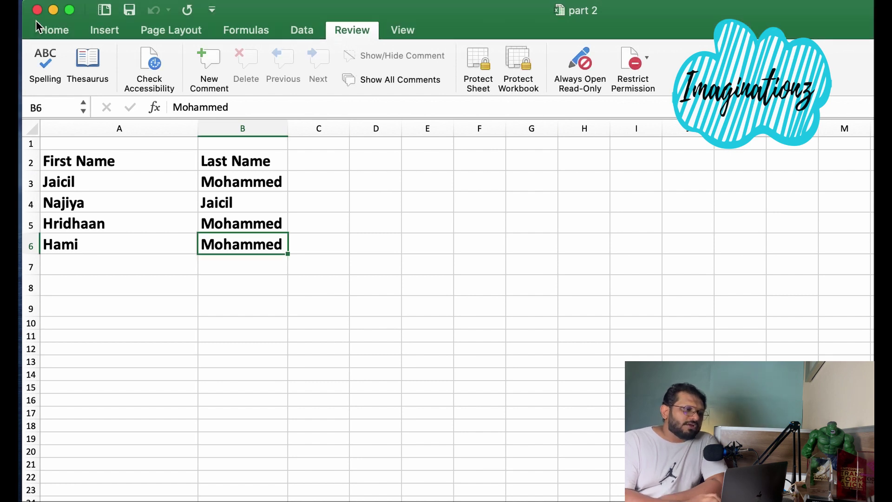
click(37, 25)
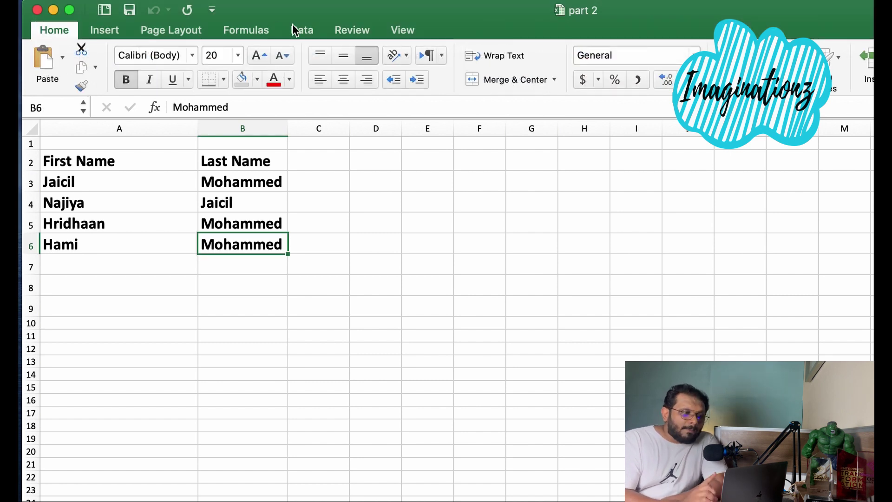
click(352, 31)
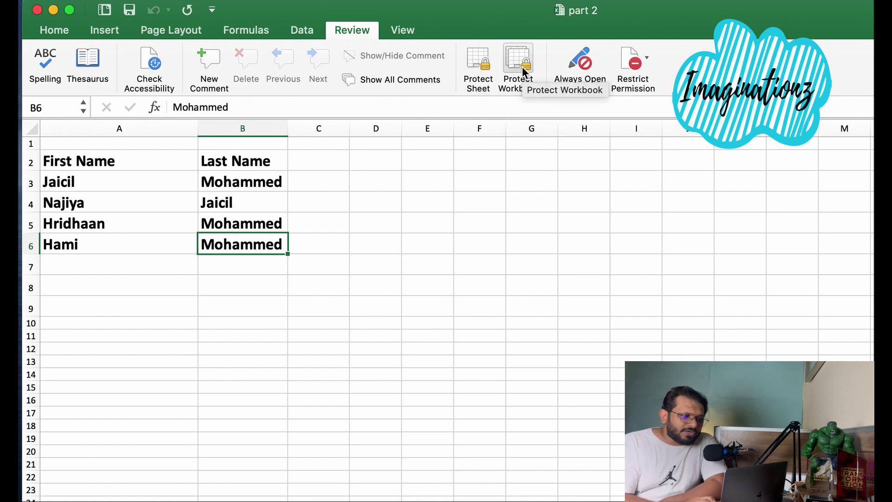
click(480, 62)
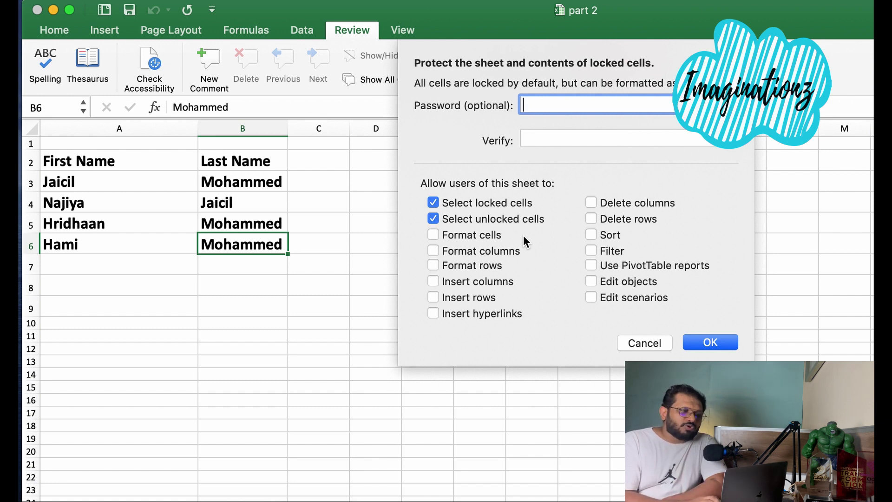
Step: Cancel Protect Sheet, then view and dismiss the Protect Workbook settings without applying anything
click(646, 343)
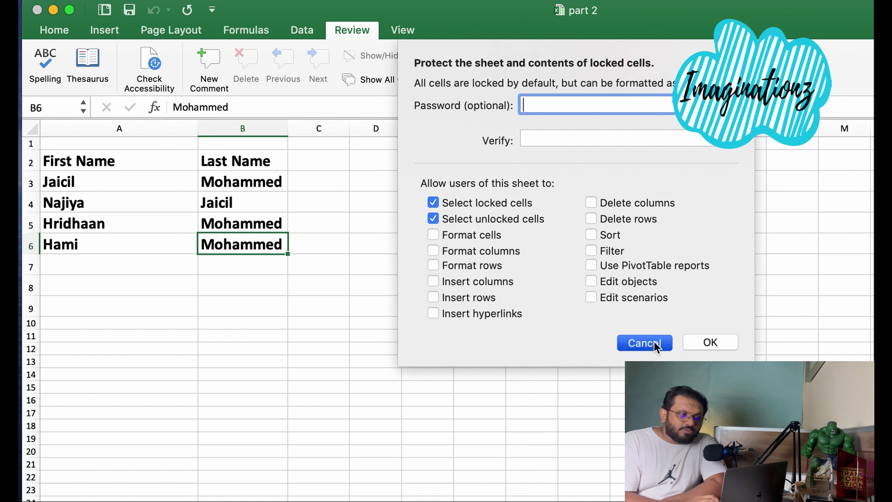
click(522, 53)
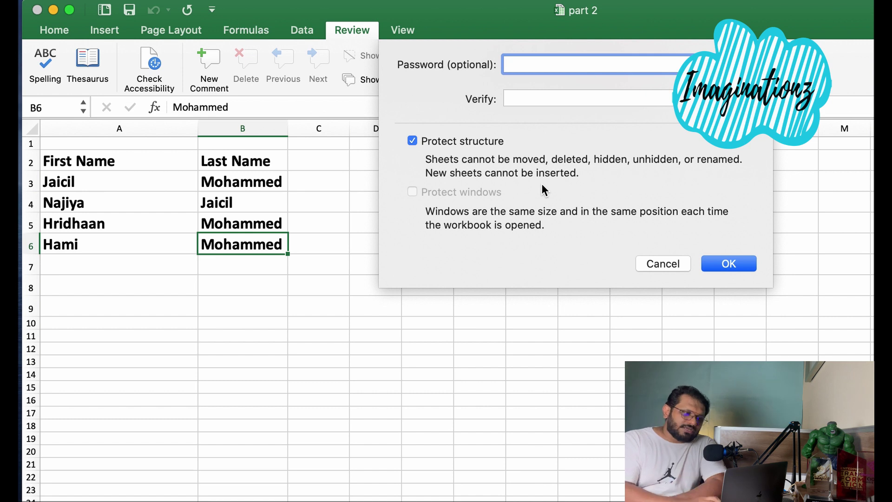
key(Escape)
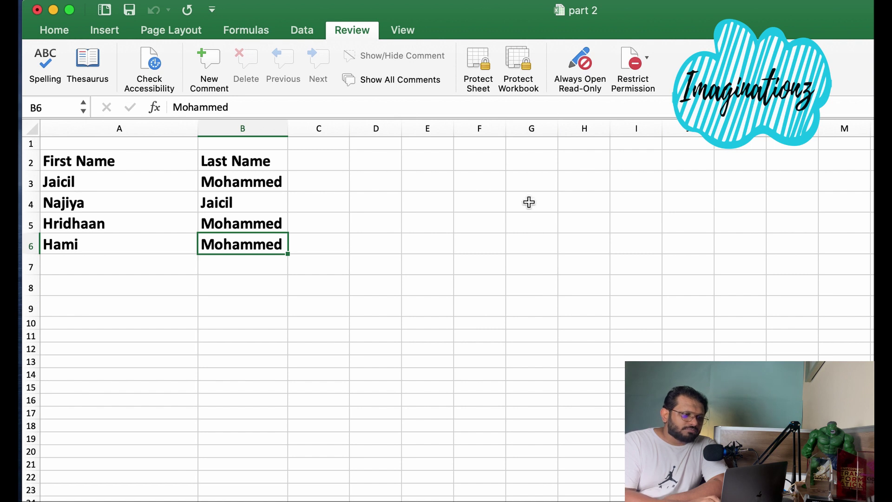
Step: Protect the name sheet with an entered and verified password, then close the workbook window
click(479, 68)
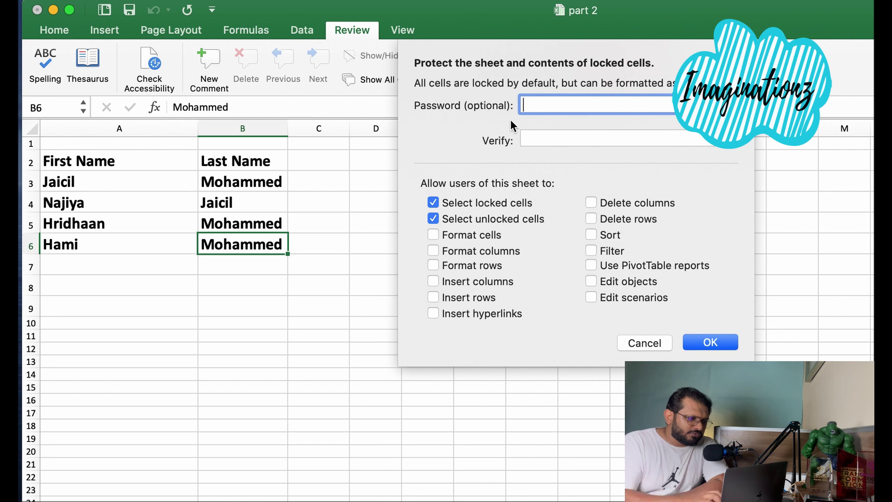
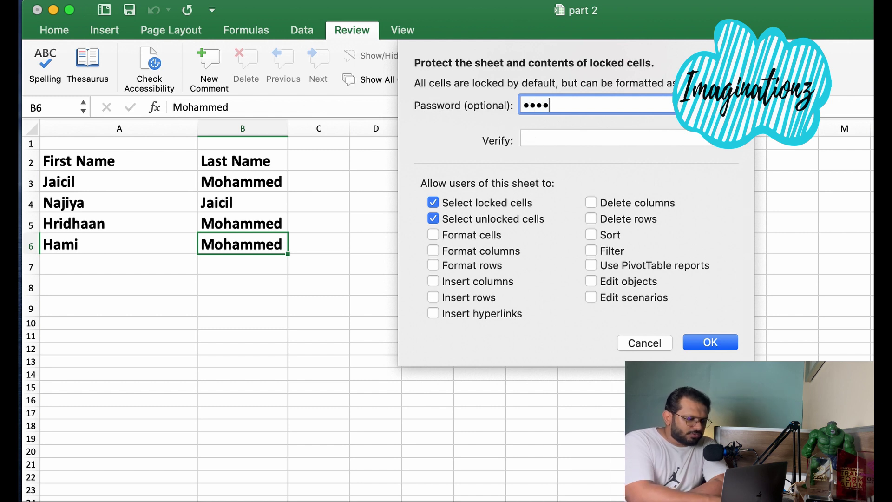
click(532, 139)
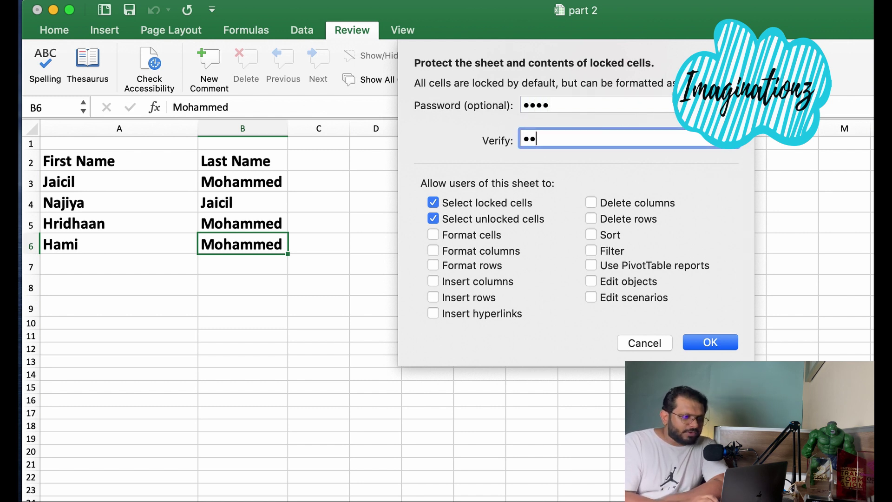
click(726, 348)
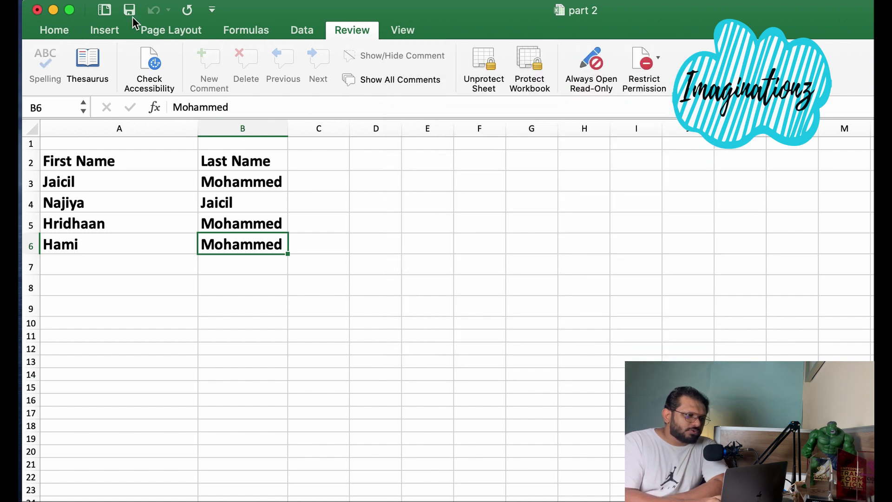
click(37, 9)
Step: Reopen part 2.xlsx, check D2's greyed-out actions, and attempt to edit protected cell B6
double_click(407, 86)
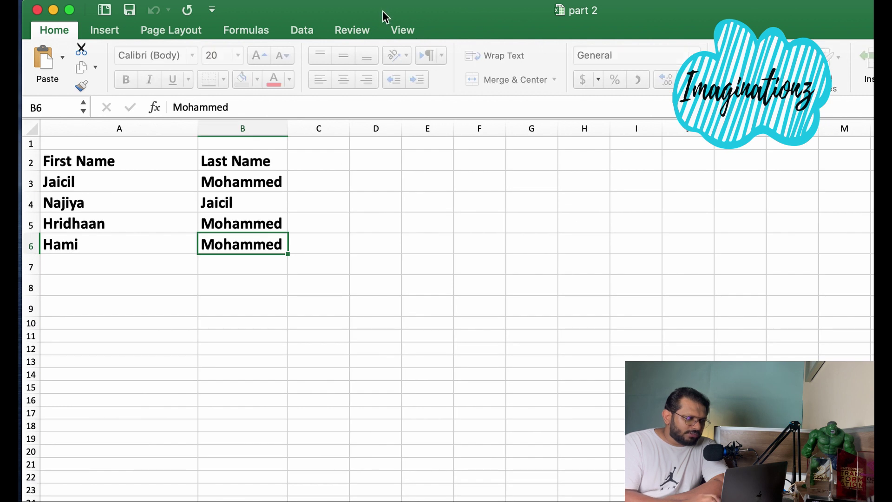
right_click(389, 140)
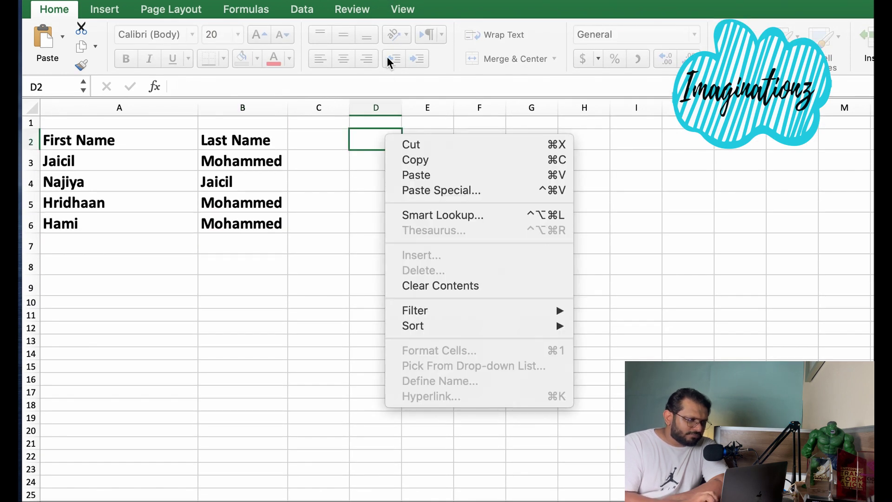
key(Escape)
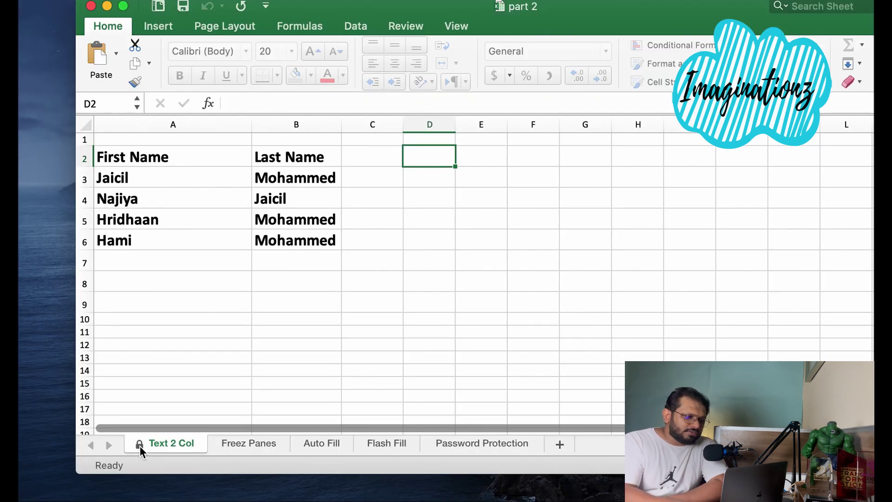
click(259, 239)
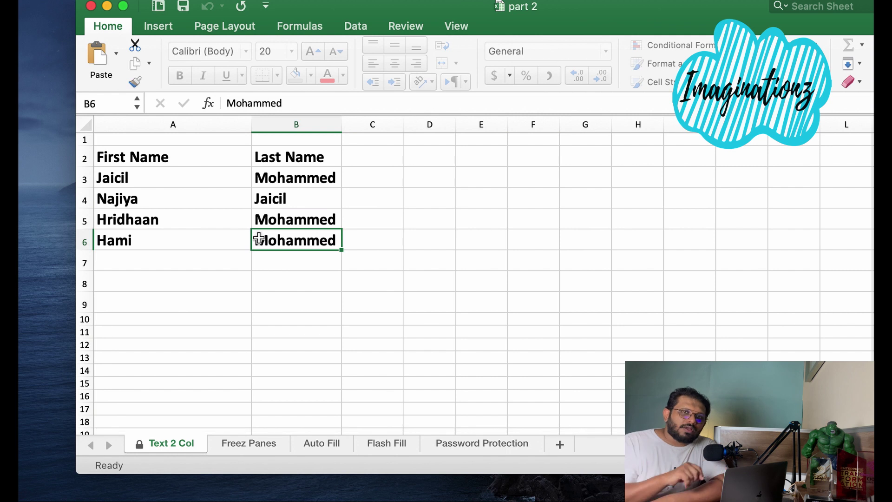
double_click(258, 238)
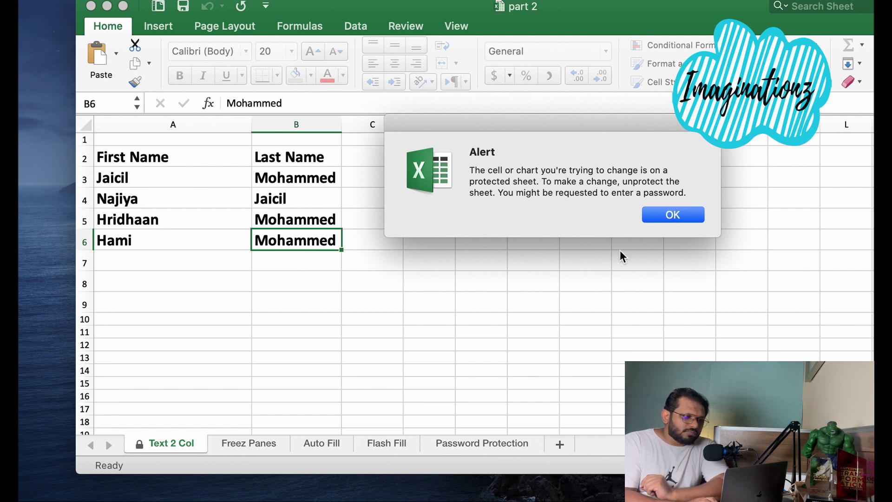
Step: Dismiss the protection alert and unprotect the Text 2 Col sheet by entering its password
click(663, 214)
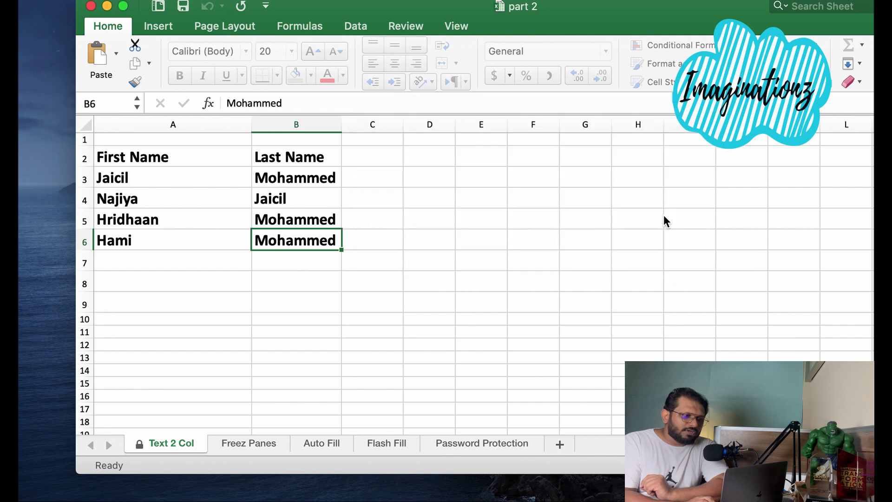
click(406, 28)
click(531, 68)
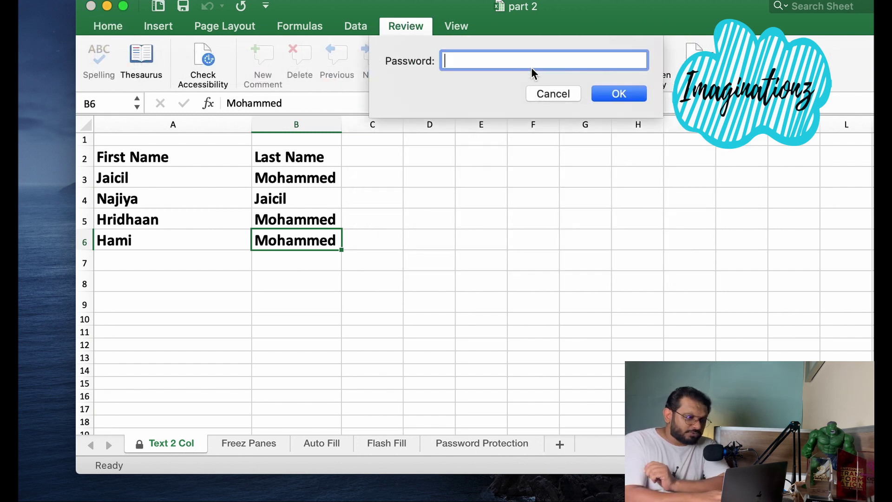
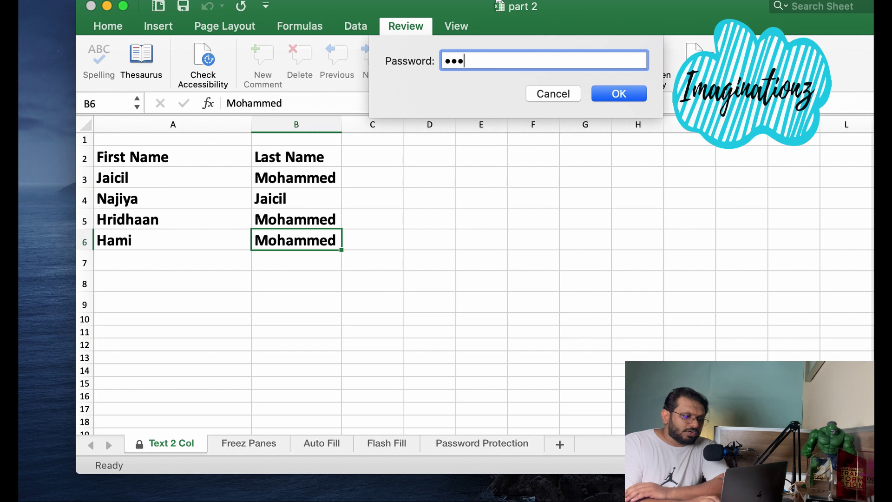
click(622, 96)
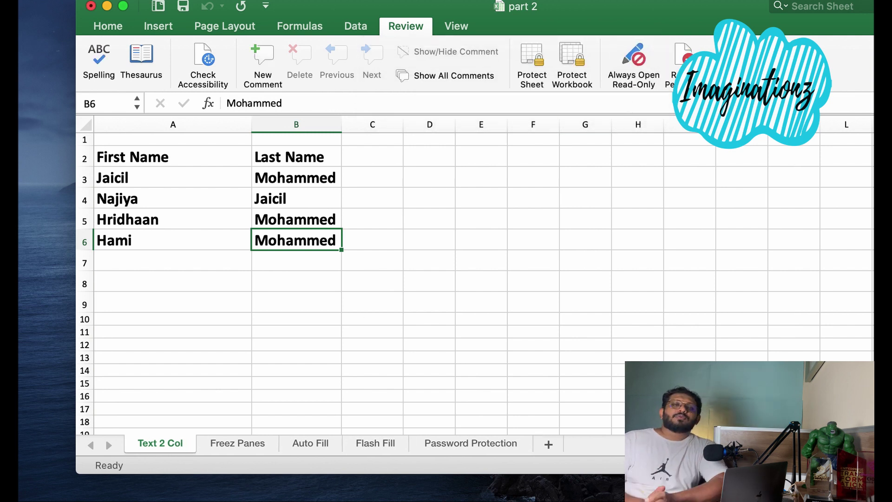